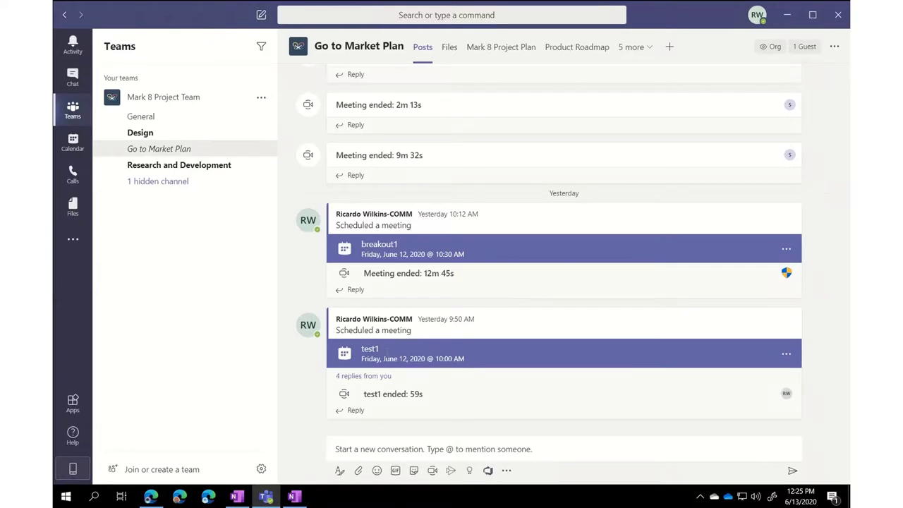
Preview the test123 notebook in the channel's Files tab, then return to the conversation
click(449, 48)
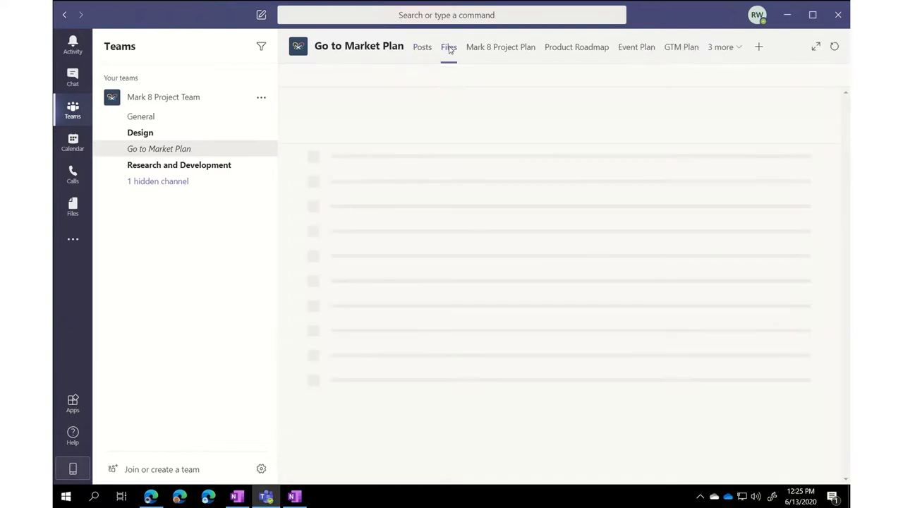
click(354, 164)
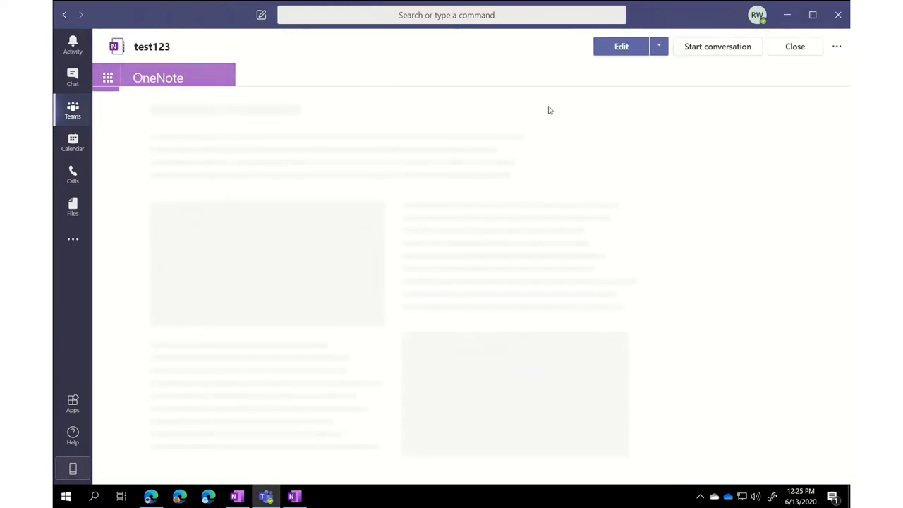
click(794, 48)
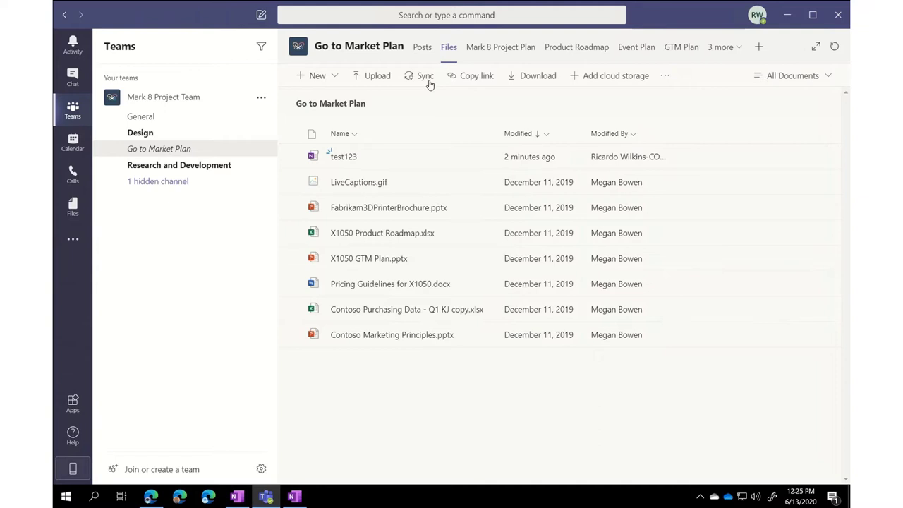
click(423, 49)
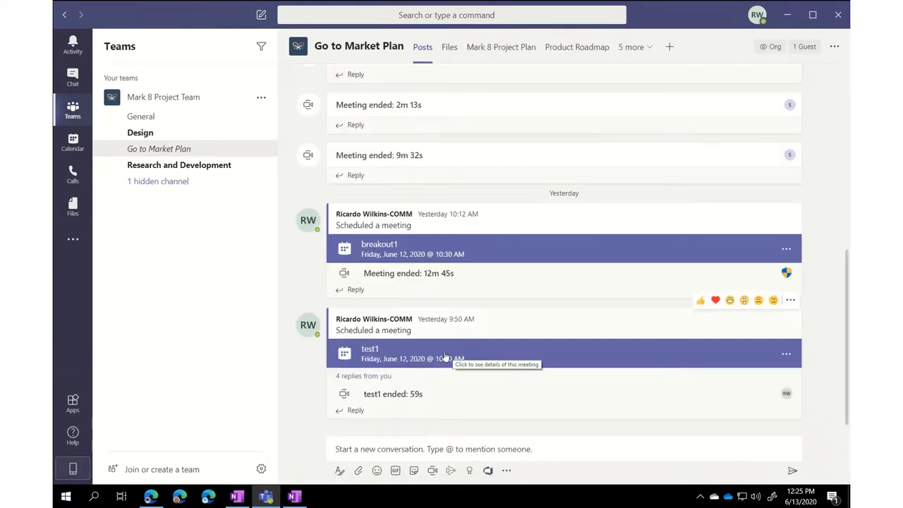
Join the test1 meeting from the desktop Teams app
click(399, 358)
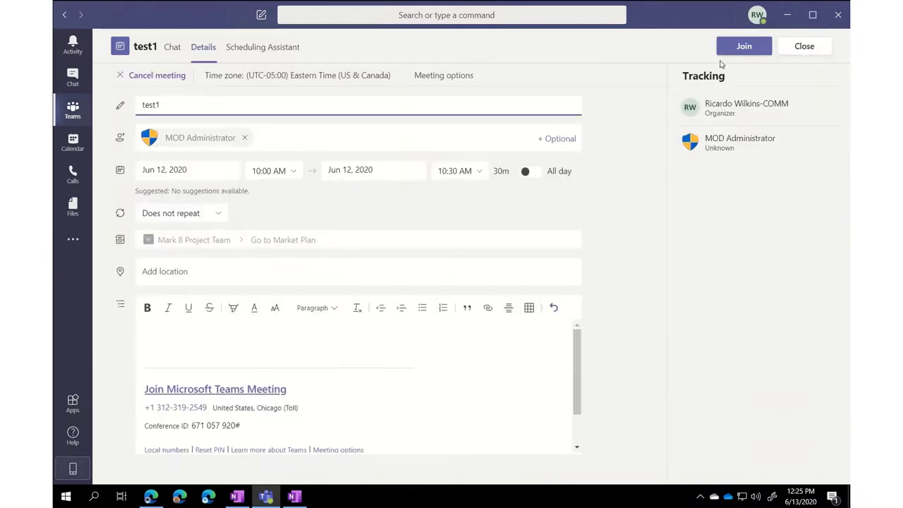
click(744, 46)
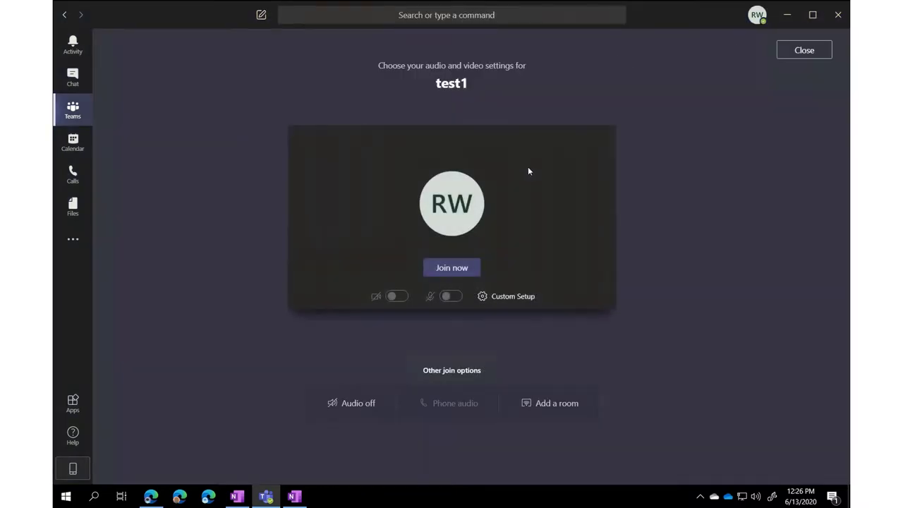
click(457, 273)
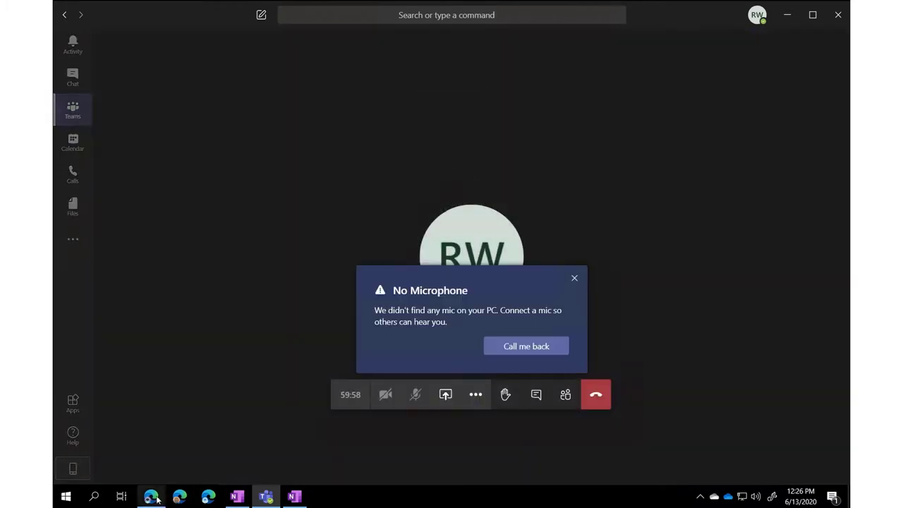
Join test1 as a second participant from Teams in Edge, dismissing the no-microphone warning
click(238, 478)
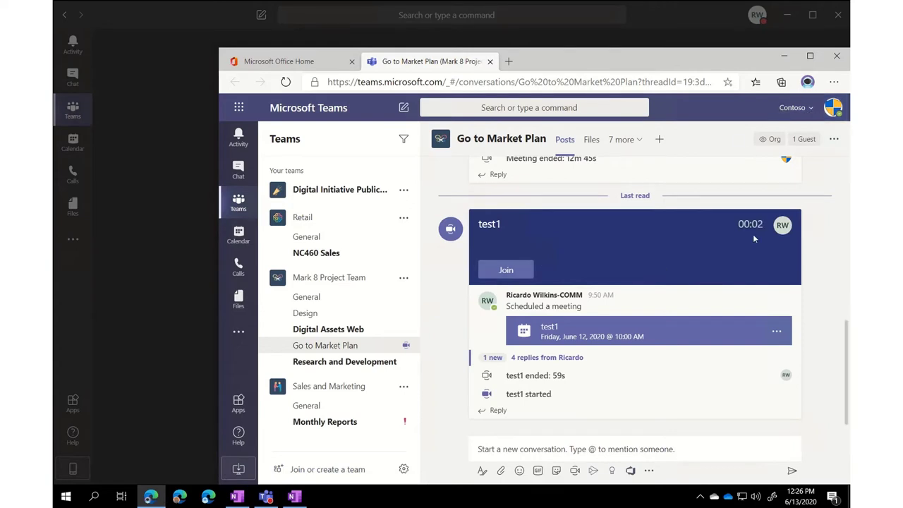
click(506, 270)
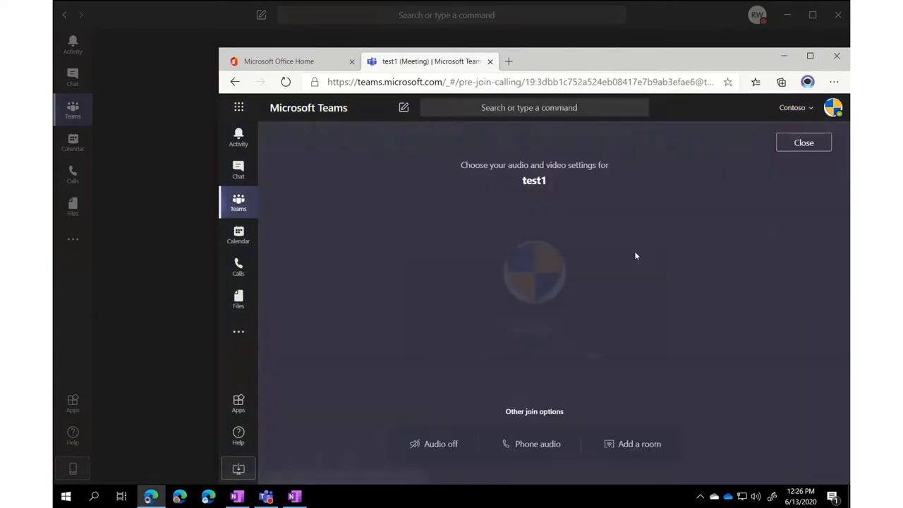
click(536, 332)
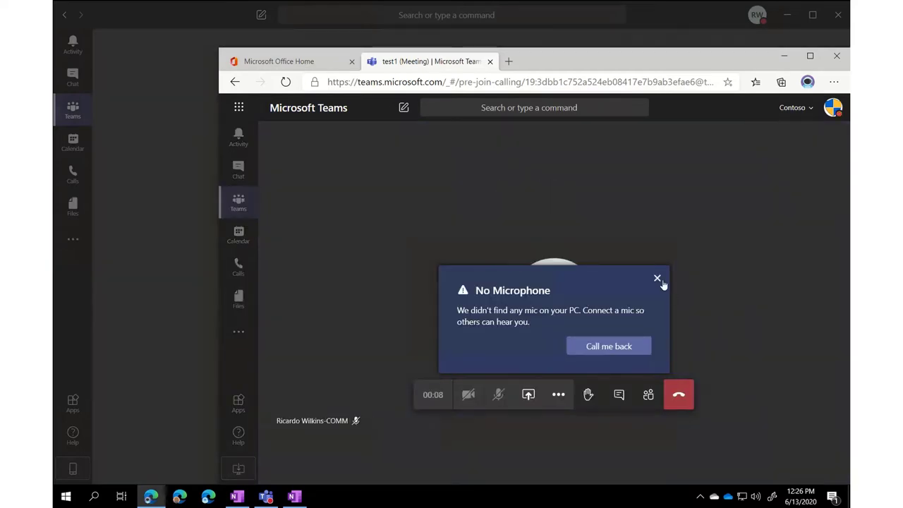
click(657, 279)
click(618, 395)
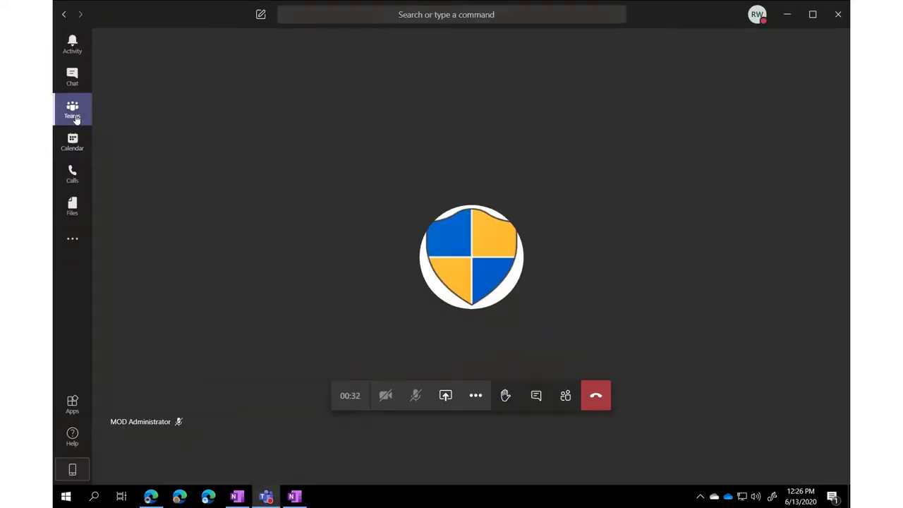
Open test123 from the channel's Files in OneNote for Windows 10, unticking 'Always use this app'
click(76, 118)
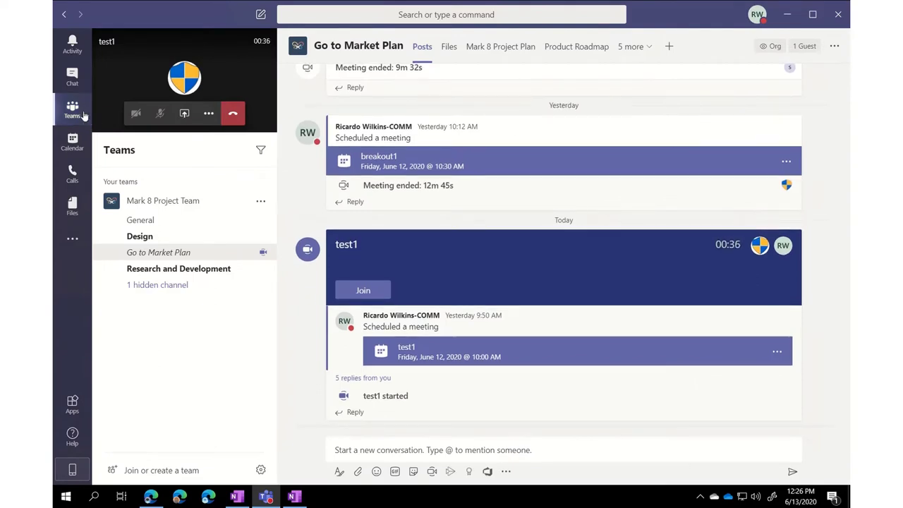
click(449, 50)
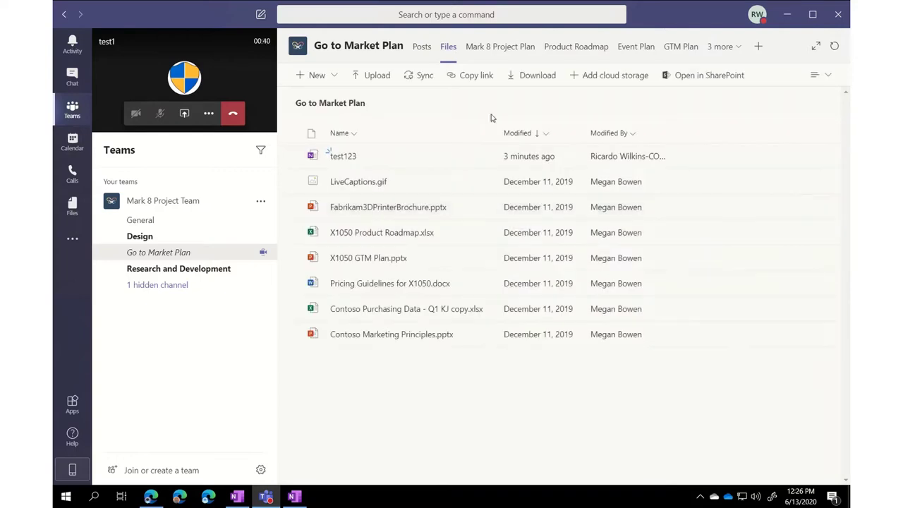
click(480, 156)
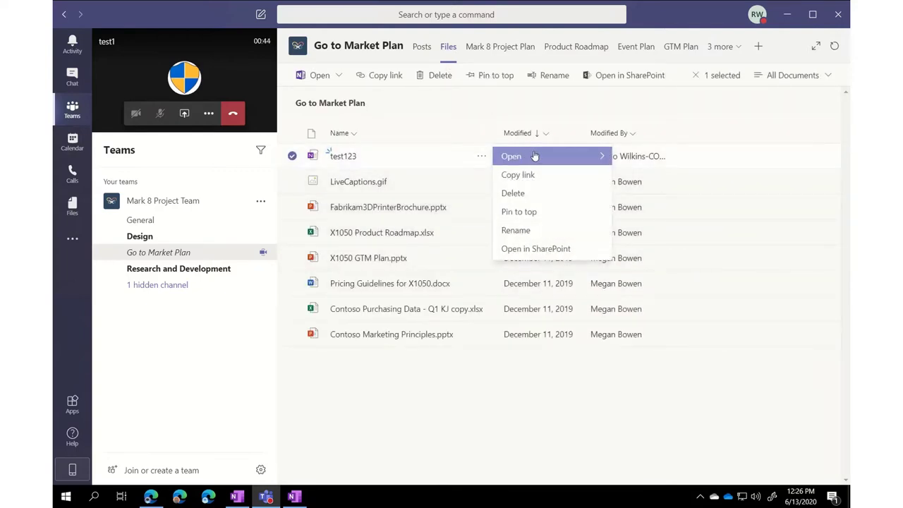
mouse_move(605, 156)
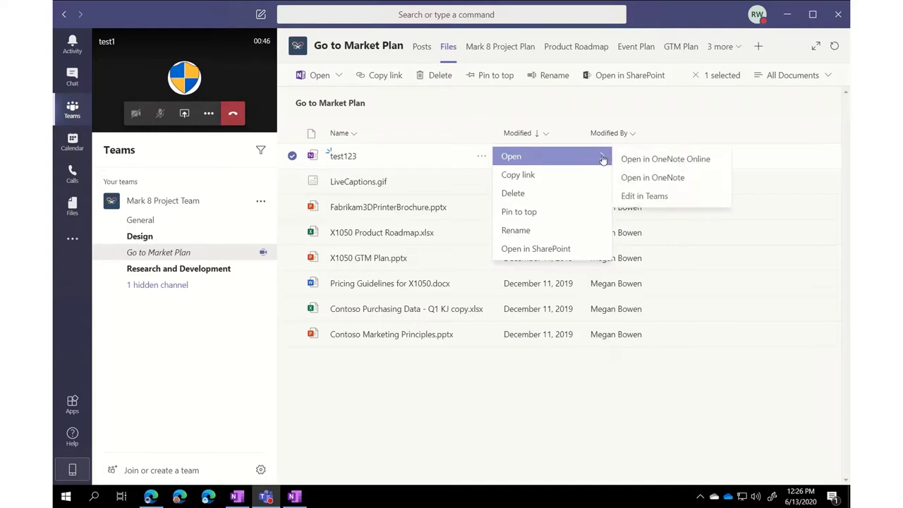
click(665, 179)
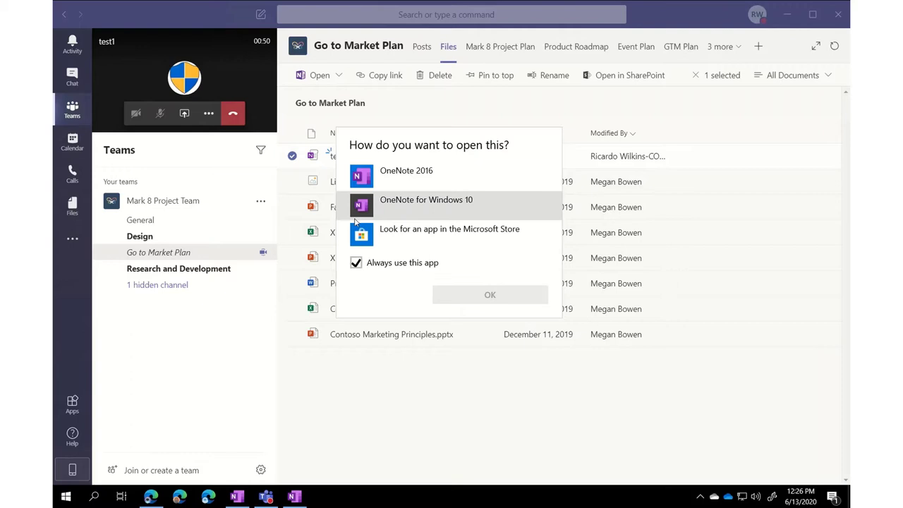
click(355, 264)
click(417, 205)
click(490, 295)
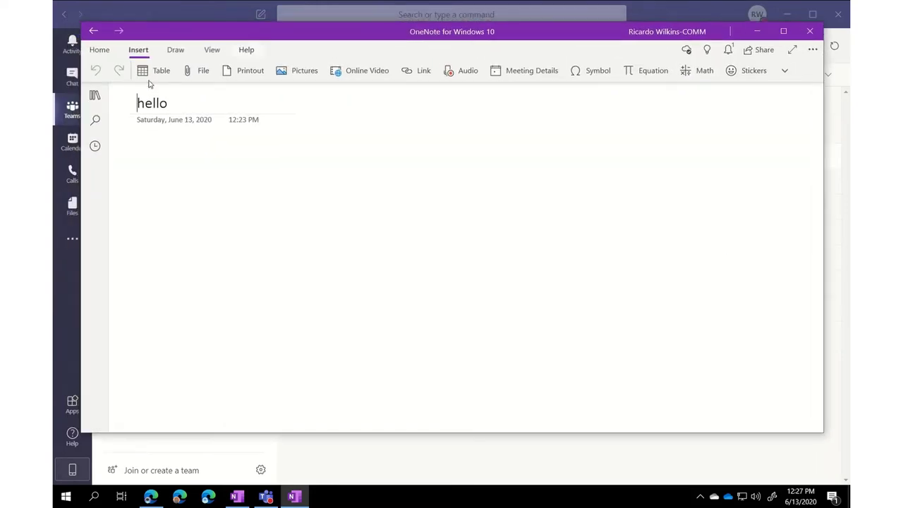
Expand the notebook navigation pane to reveal Section1 and its hello page
click(96, 95)
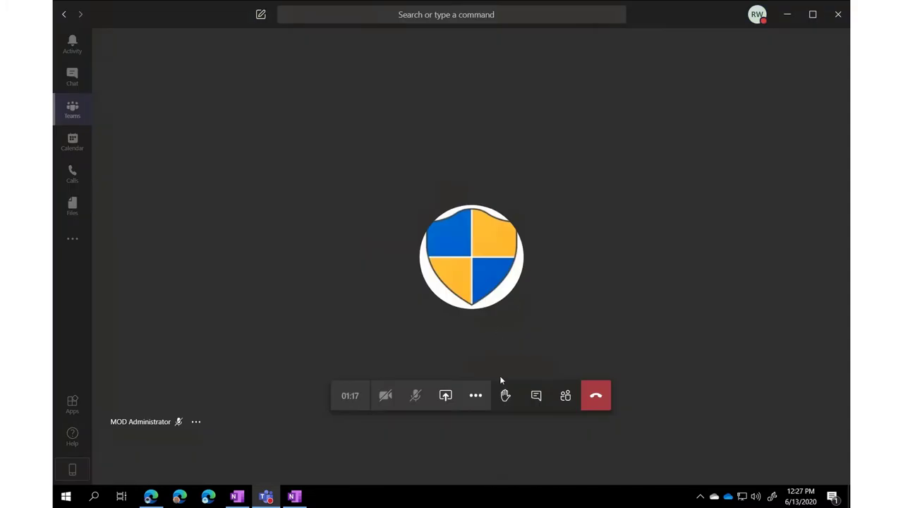
Share the test123 OneNote window in test1, move it aside, and view it from Edge
click(446, 395)
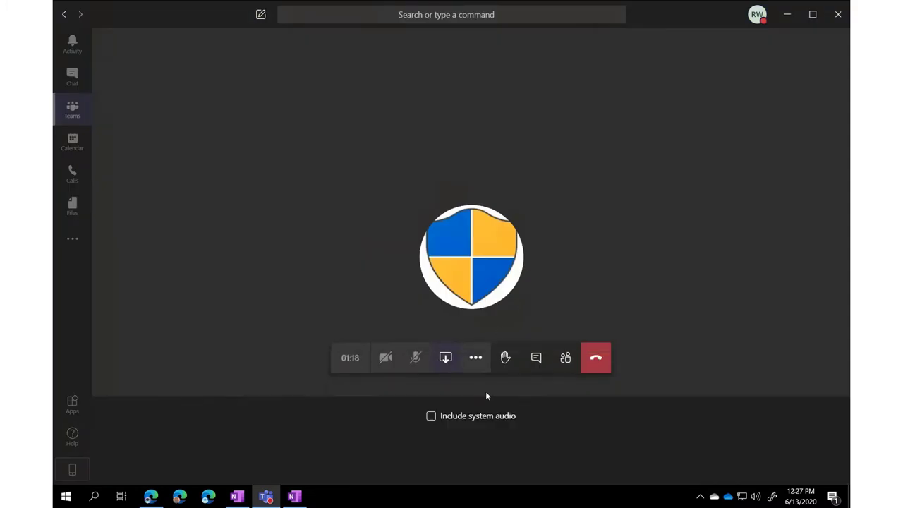
scroll(381, 395, down, 1)
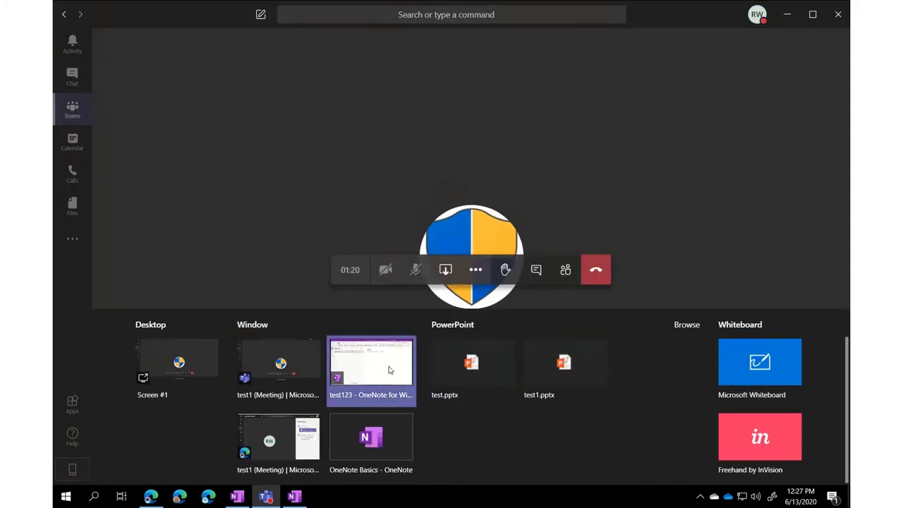
click(389, 372)
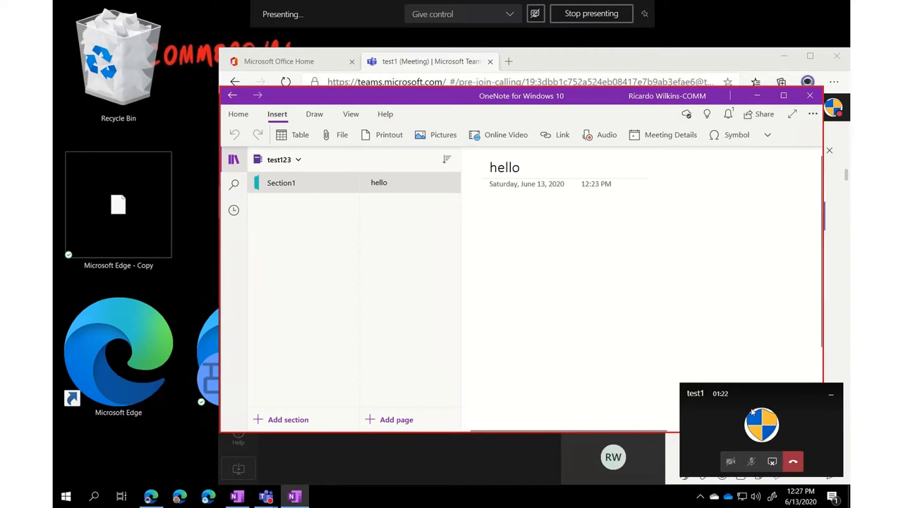
drag(437, 89, 352, 76)
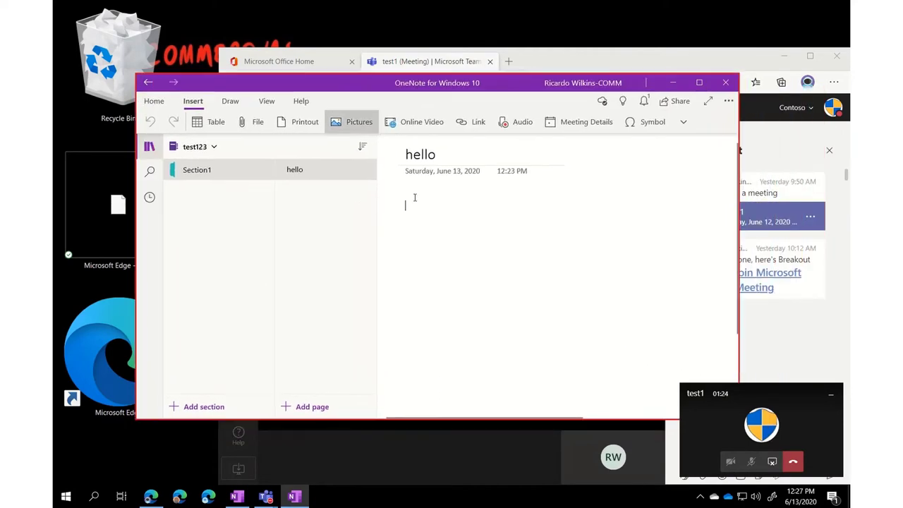
click(151, 496)
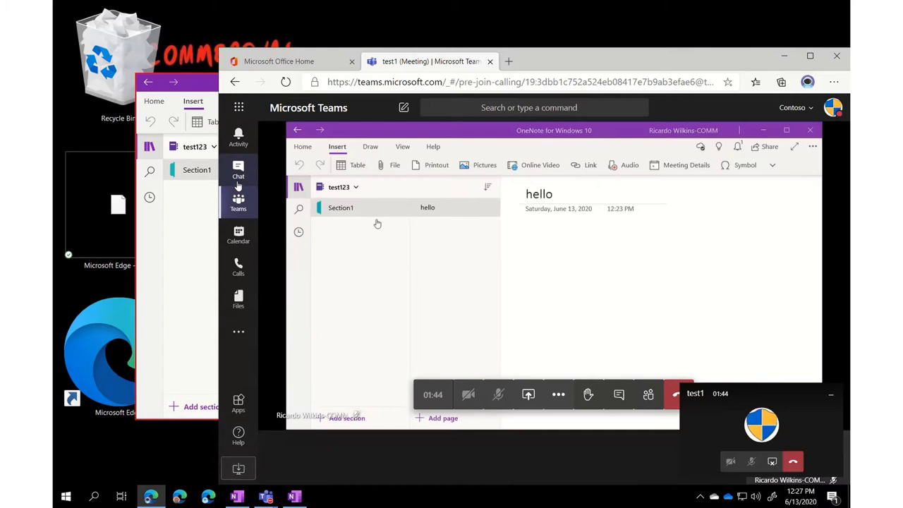
Open test123 from the Go to Market Plan Files tab and switch it to Edit mode
click(239, 201)
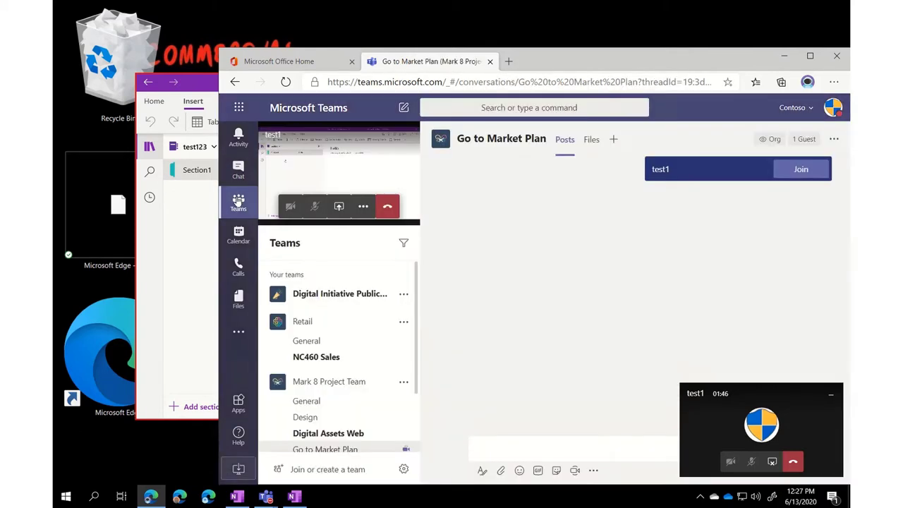
mouse_move(590, 323)
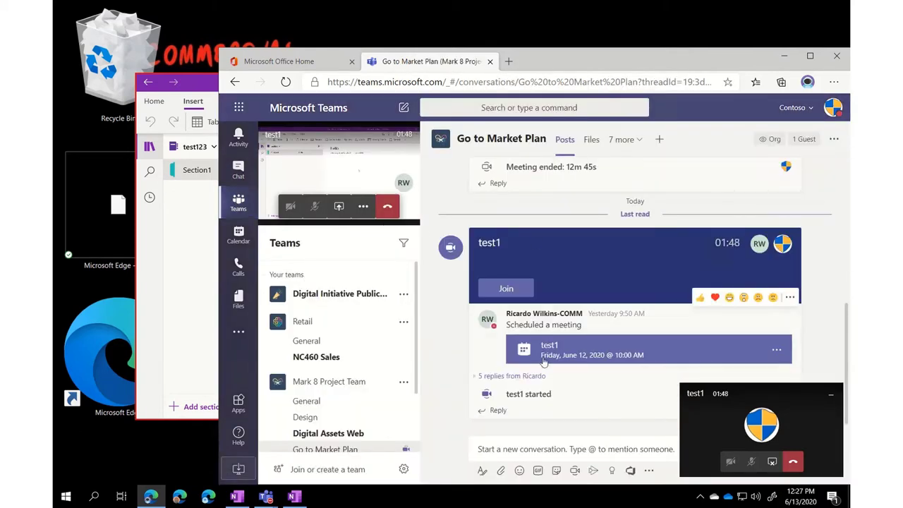
click(590, 143)
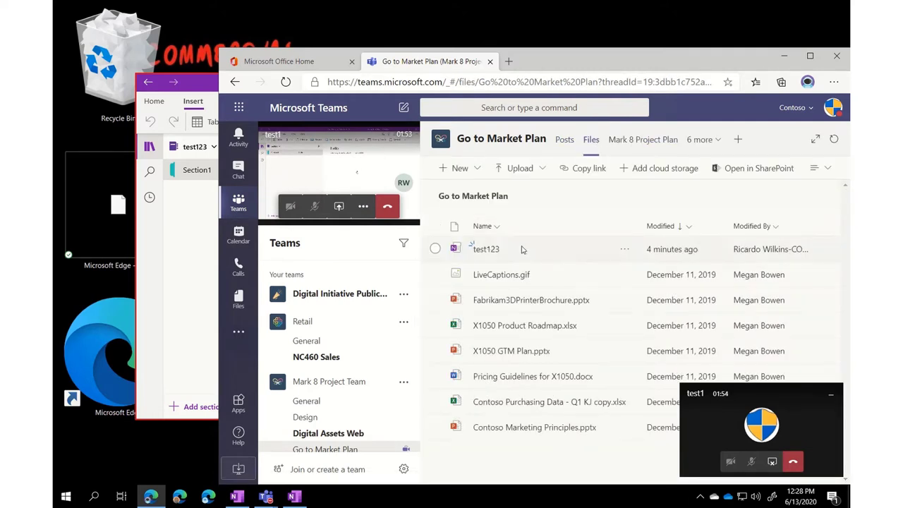
click(484, 250)
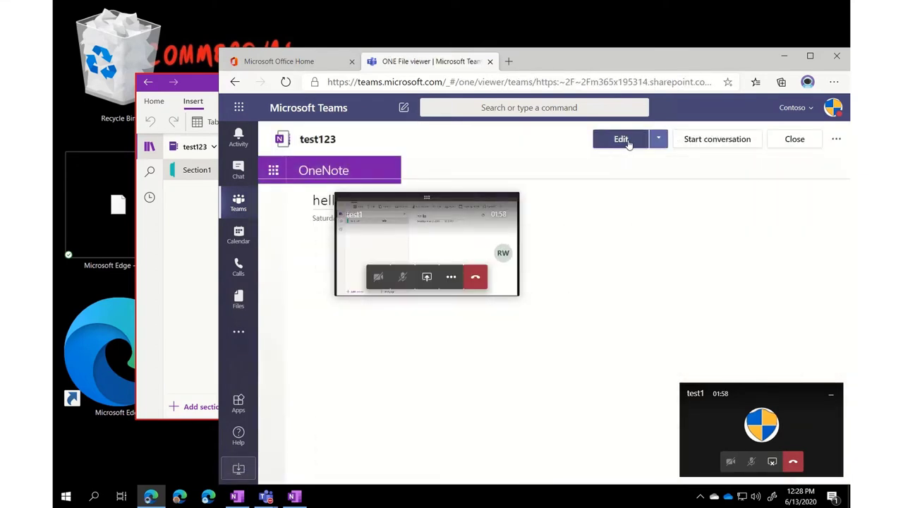
click(621, 139)
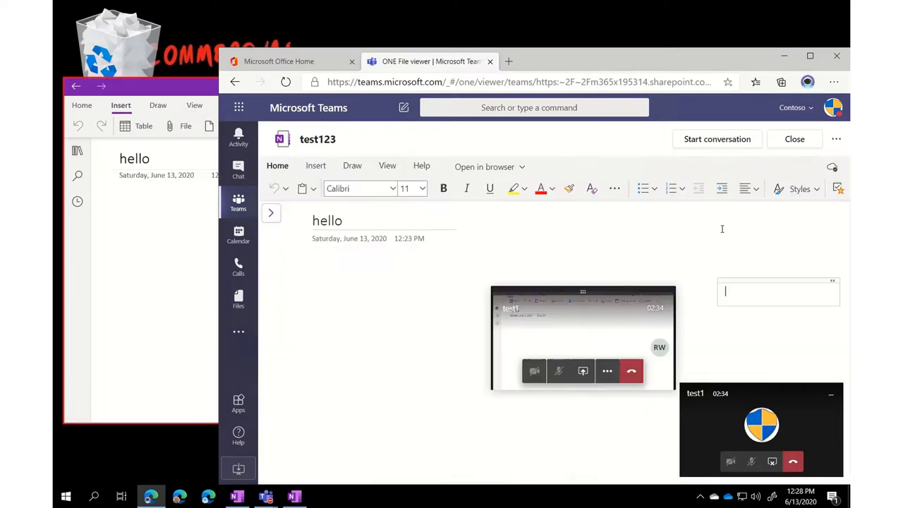
Type 'adfadfas' into a note in Teams and check its sync in the OneNote app
click(720, 225)
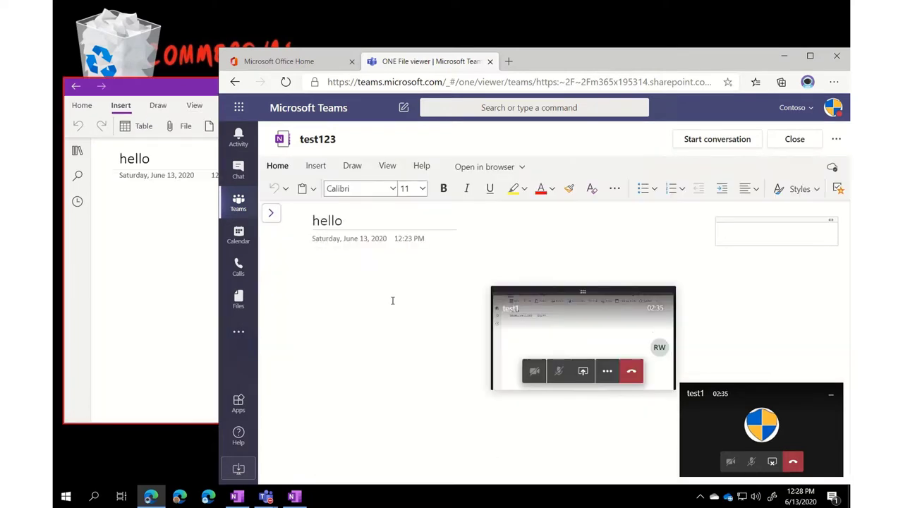
click(321, 279)
text(adfadfas)
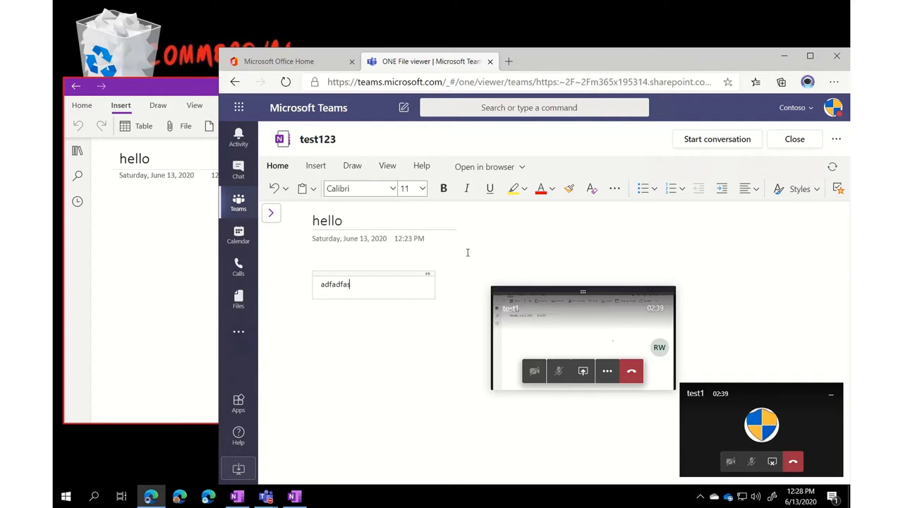
click(91, 276)
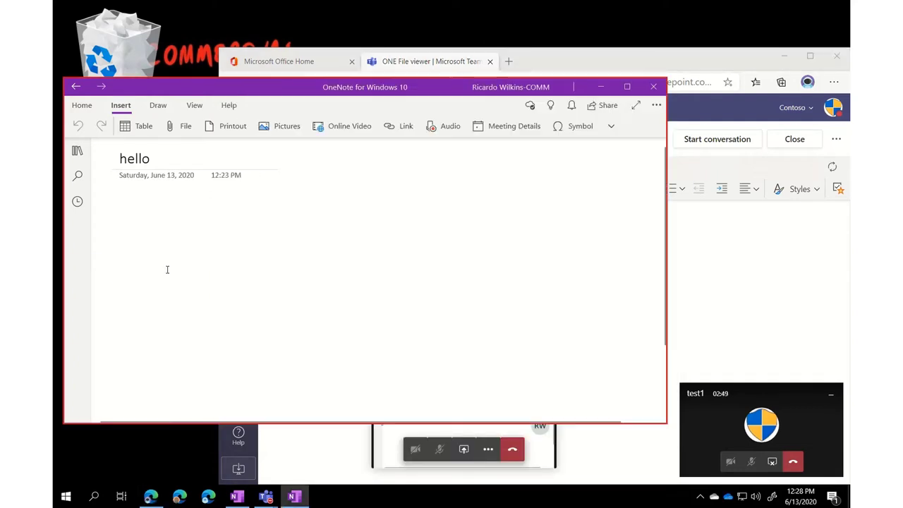
click(273, 252)
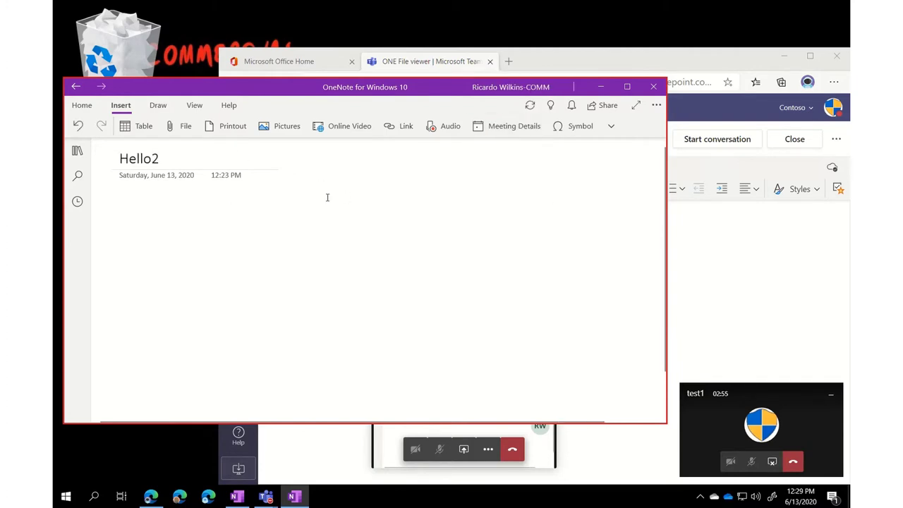
click(530, 105)
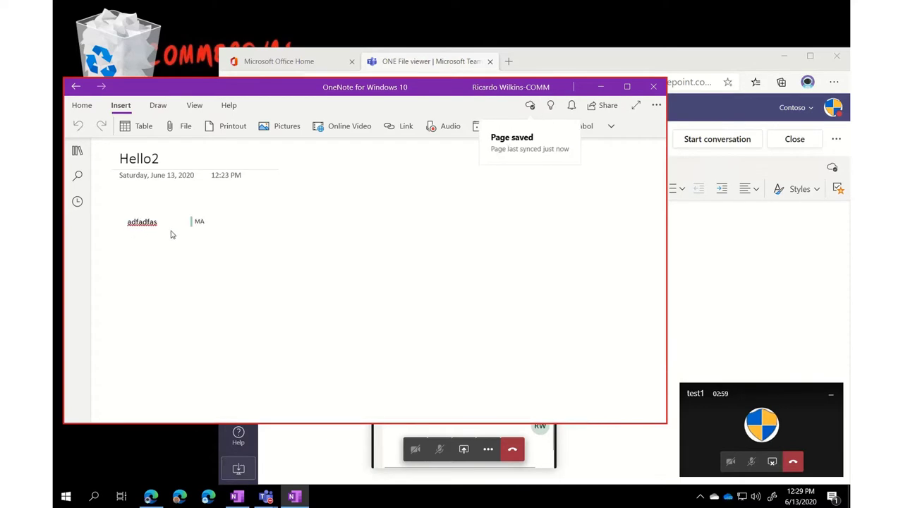
click(751, 260)
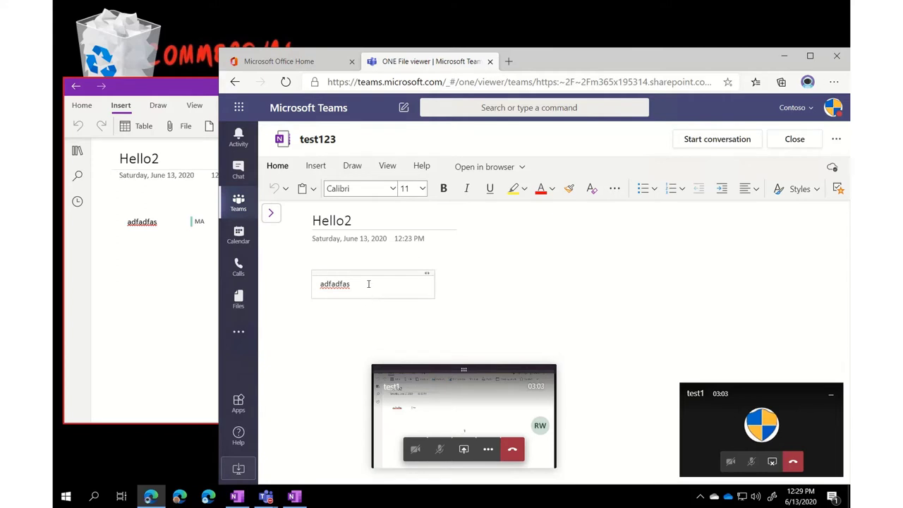
Add a second line 'adsfads' under it and confirm the page synced in OneNote again
key(Return)
text(adsfads)
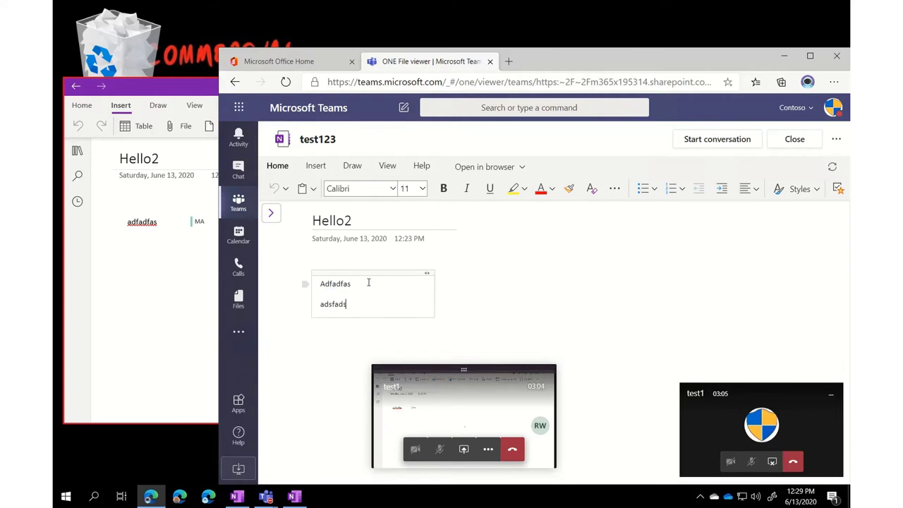
click(537, 268)
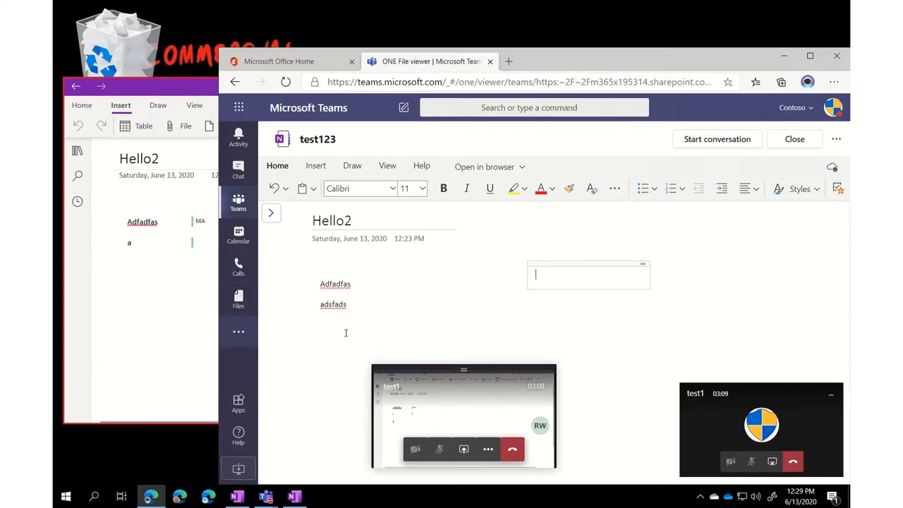
click(432, 285)
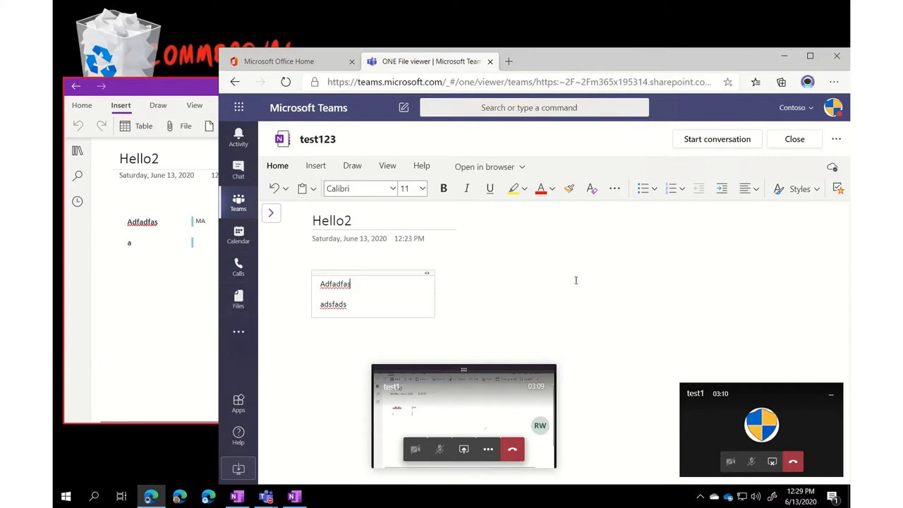
click(177, 307)
click(314, 254)
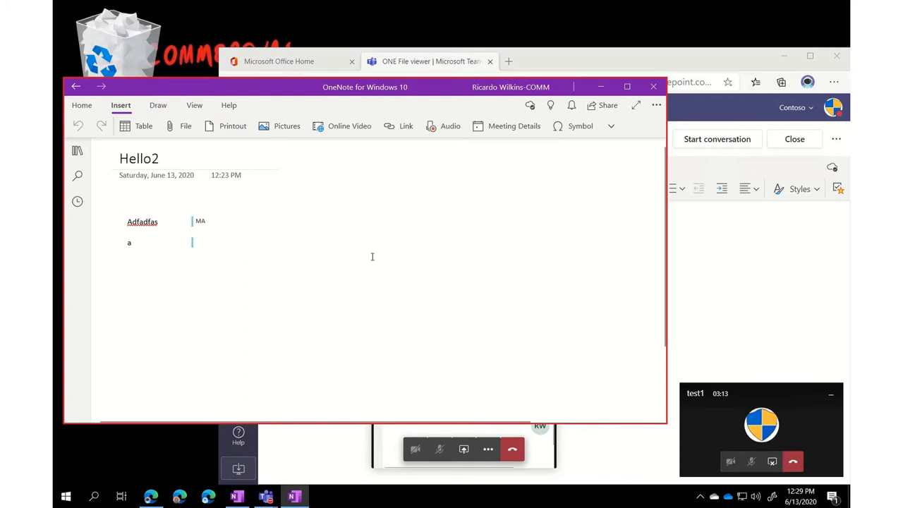
click(530, 104)
click(734, 241)
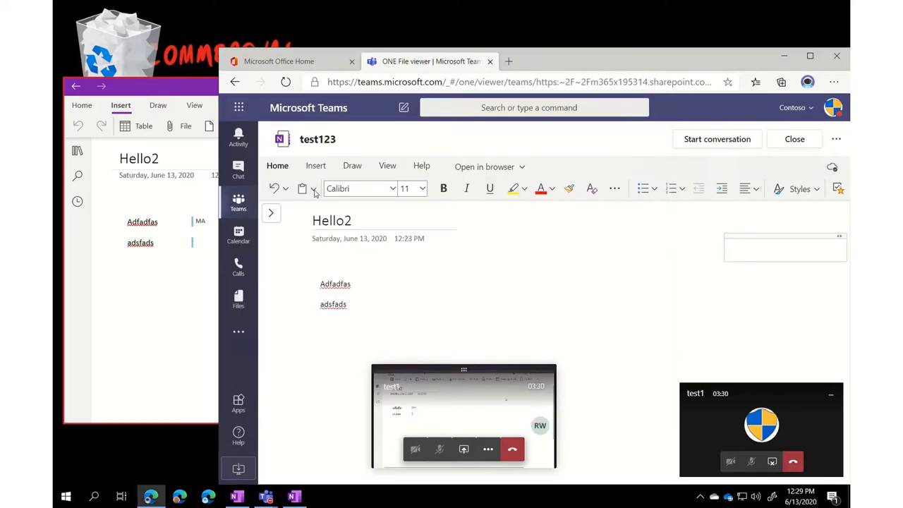
click(347, 169)
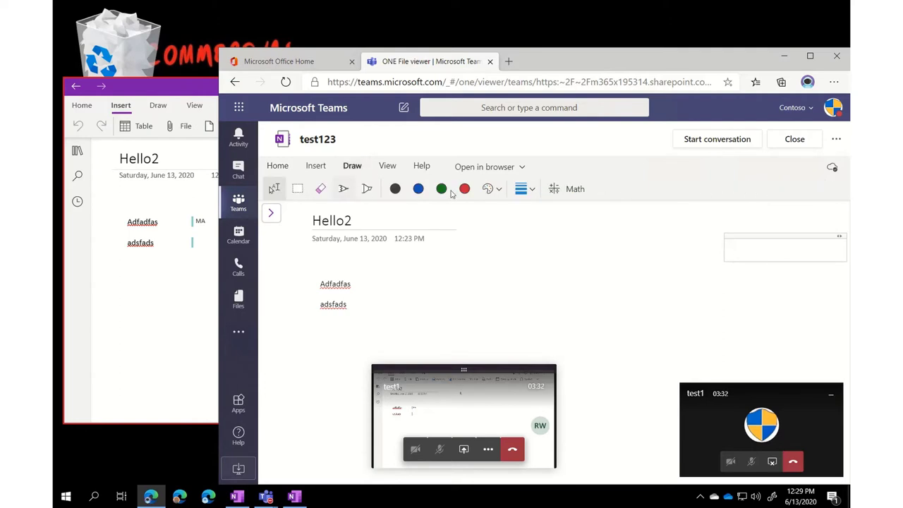
Draw a blue pen scribble beside the Adfadfas and adsfads lines in Teams
click(421, 189)
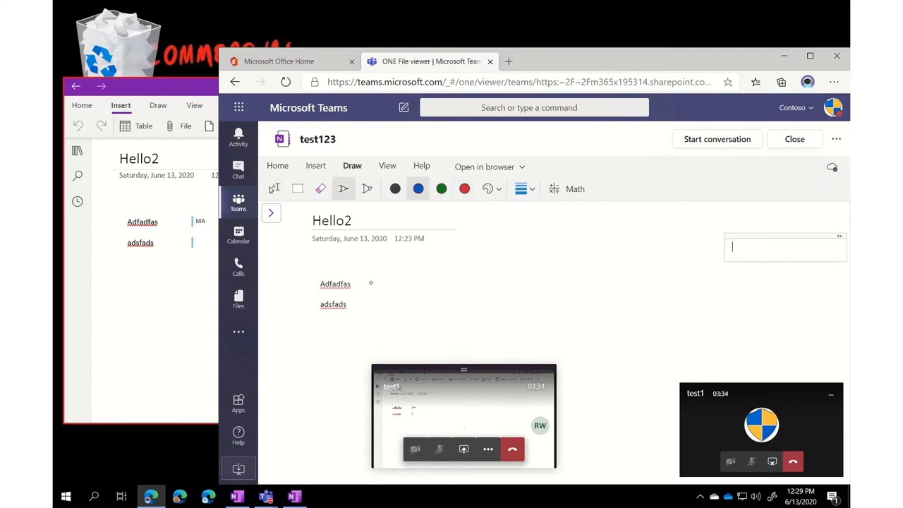
mouse_move(370, 283)
mouse_down()
mouse_move(376, 319)
mouse_move(387, 292)
mouse_up()
drag(374, 322, 376, 333)
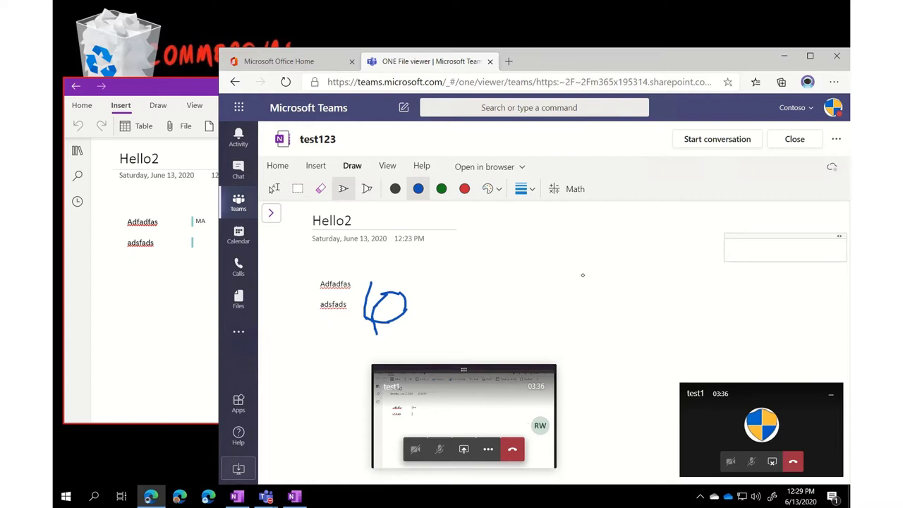
mouse_move(423, 269)
mouse_down()
mouse_move(416, 300)
mouse_move(471, 321)
mouse_move(365, 357)
mouse_up()
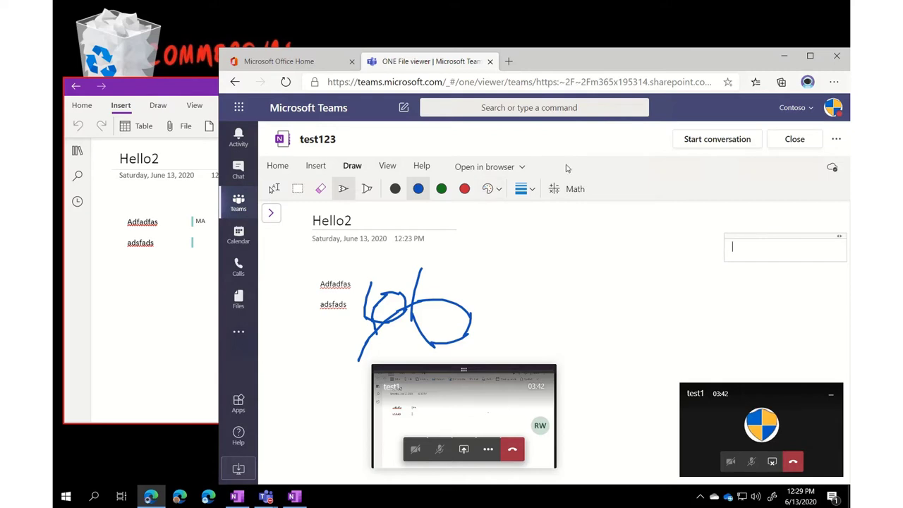
Add a note reading 'sd' lower on the page in the OneNote app
click(178, 330)
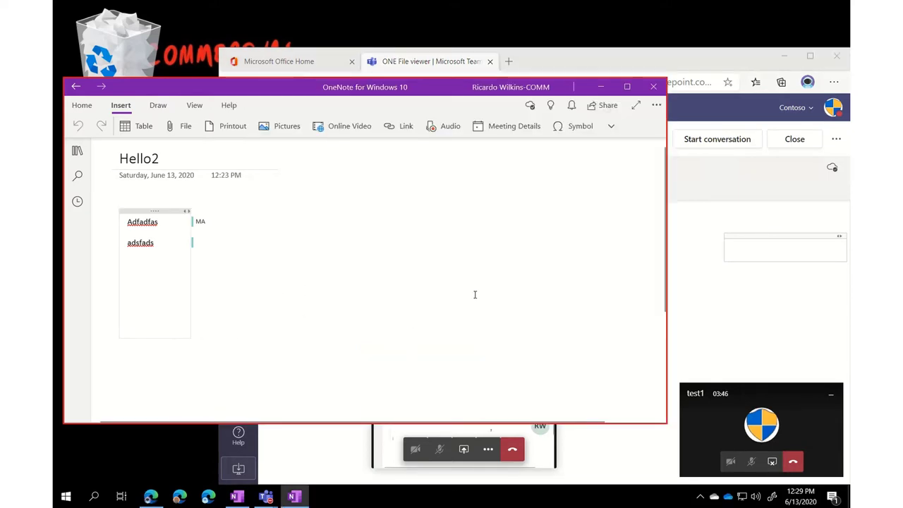
click(252, 297)
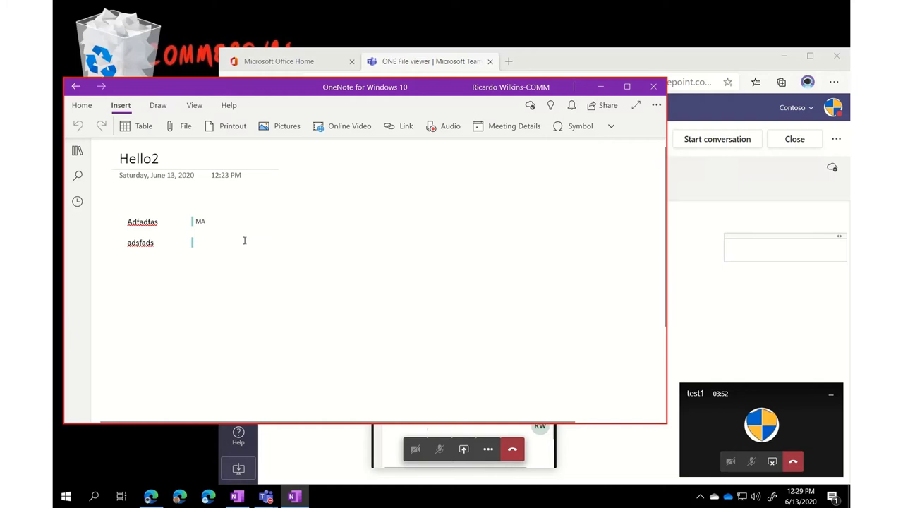
key(Return)
click(292, 346)
text(sd)
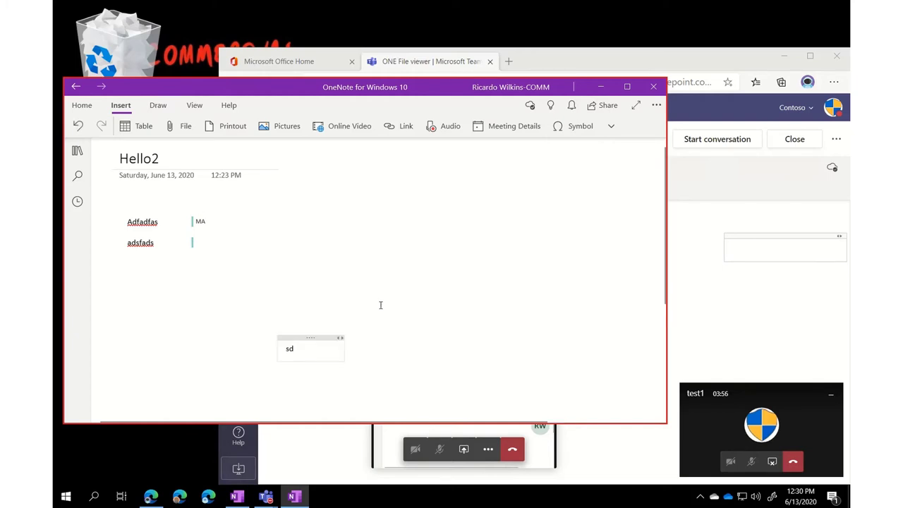
click(381, 305)
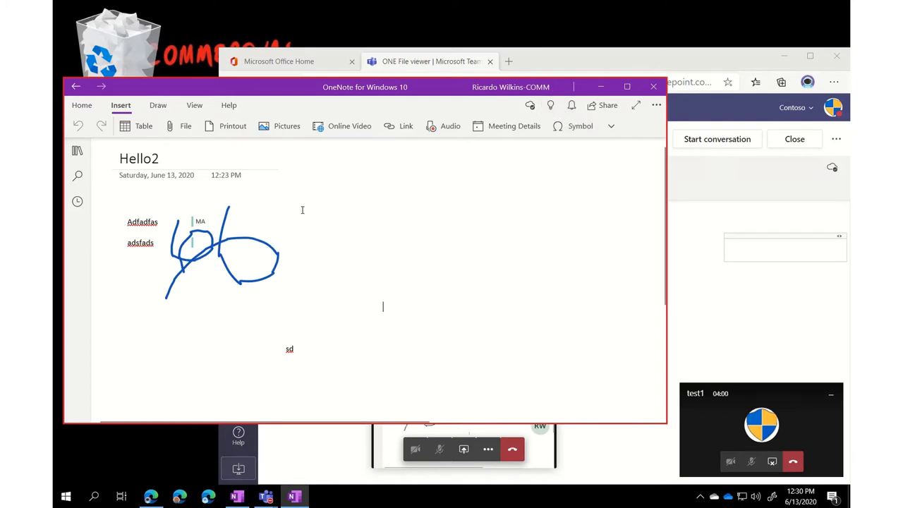
Draw a black freehand loop below the blue ink in OneNote, then return to Teams
click(158, 105)
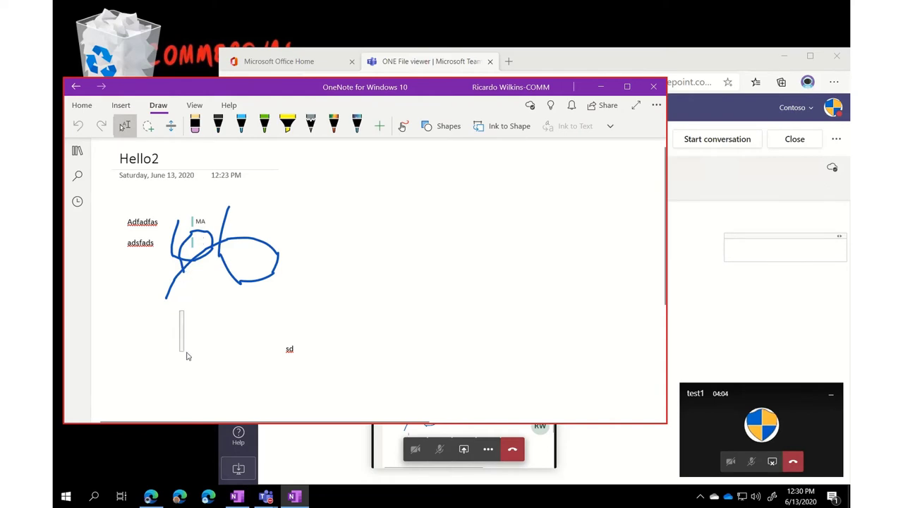
click(403, 126)
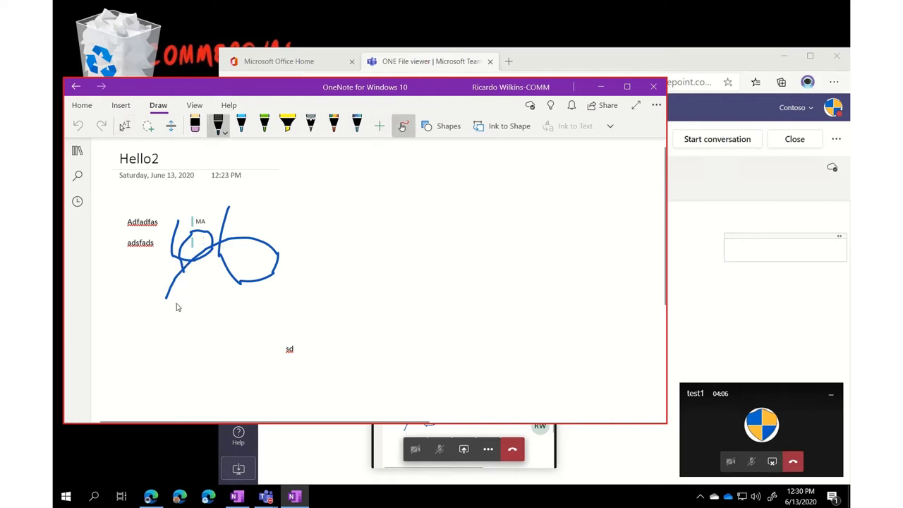
mouse_move(176, 319)
mouse_down()
mouse_move(191, 363)
mouse_move(240, 386)
mouse_move(226, 308)
mouse_up()
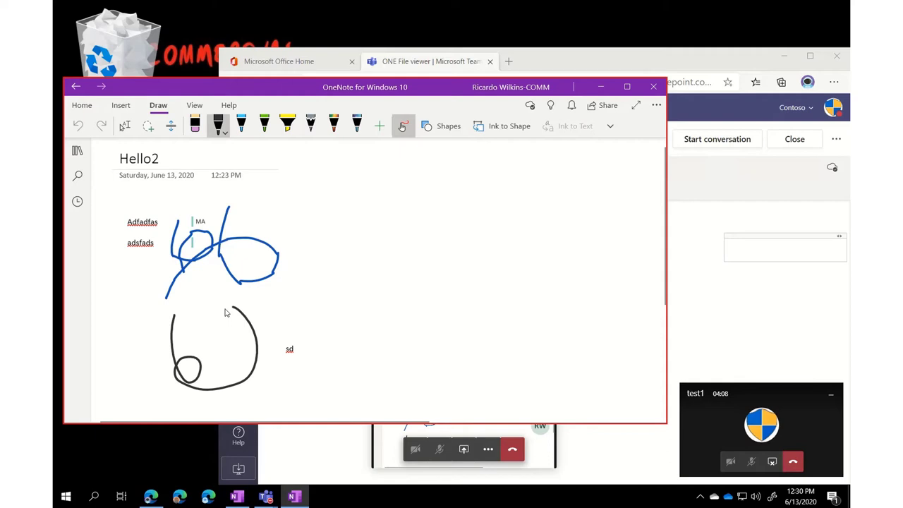
click(722, 167)
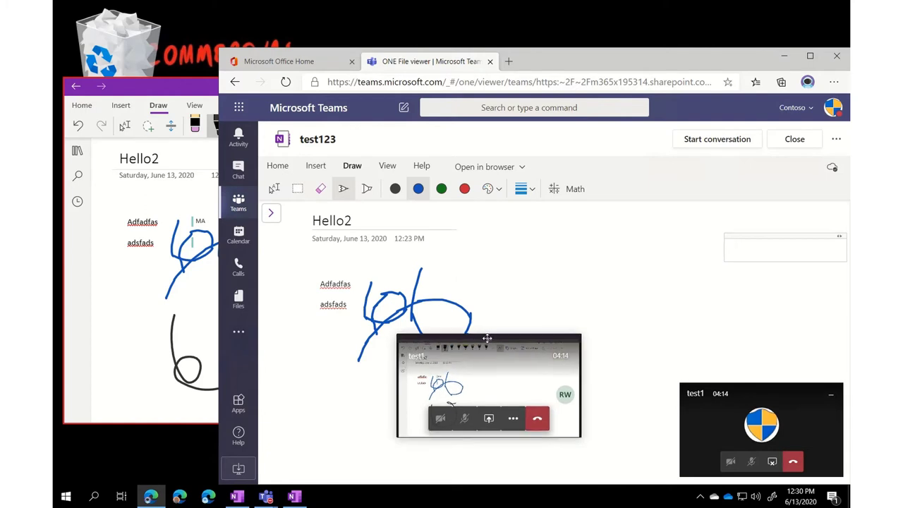
drag(518, 316, 607, 268)
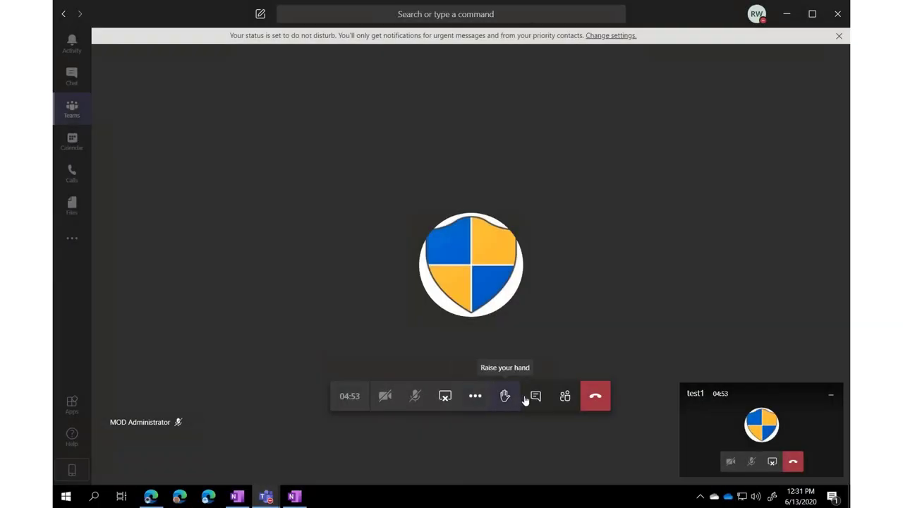
Copy the test123 notebook's shareable link from the Go to Market Plan Files list
click(526, 400)
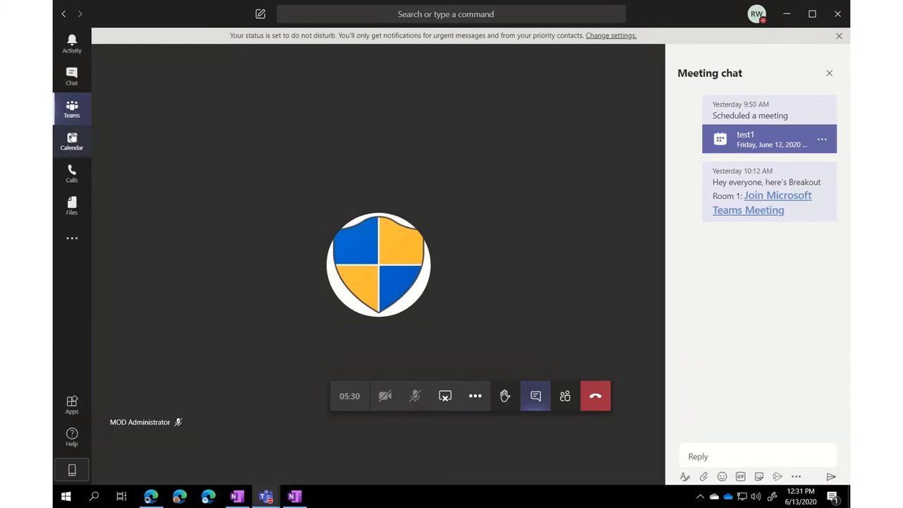
click(72, 112)
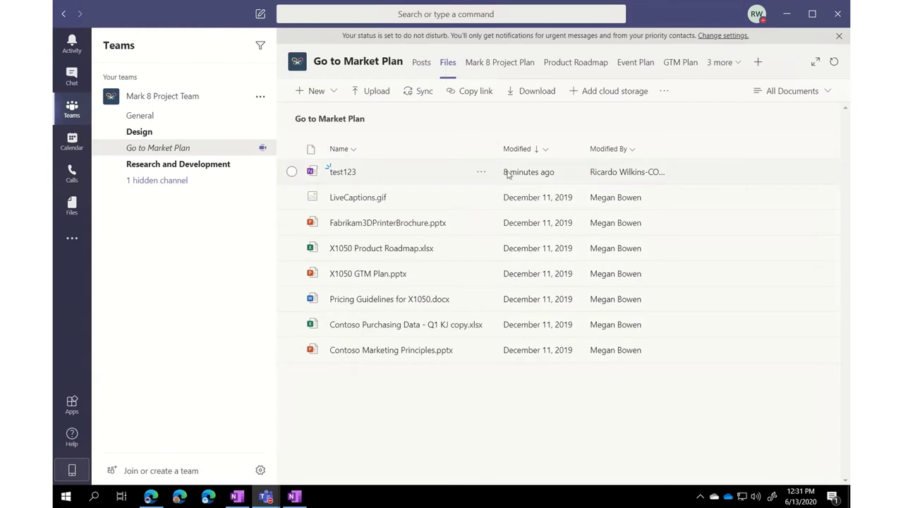
click(482, 173)
click(514, 189)
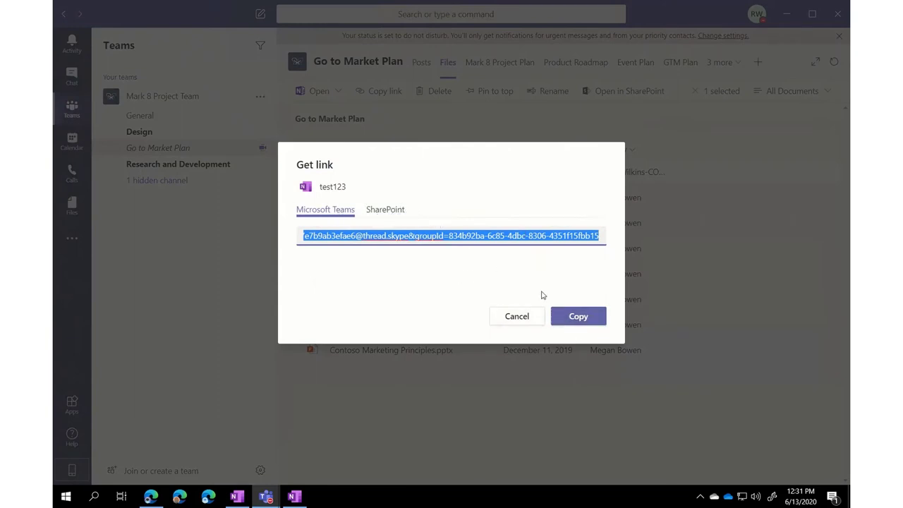
click(578, 316)
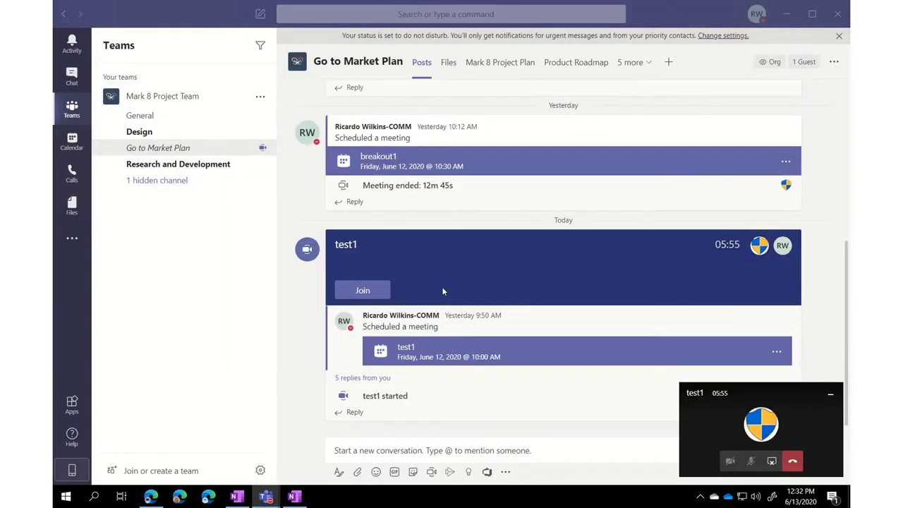
Open the test1 meeting chat and move the call mini-window out of the way
click(706, 416)
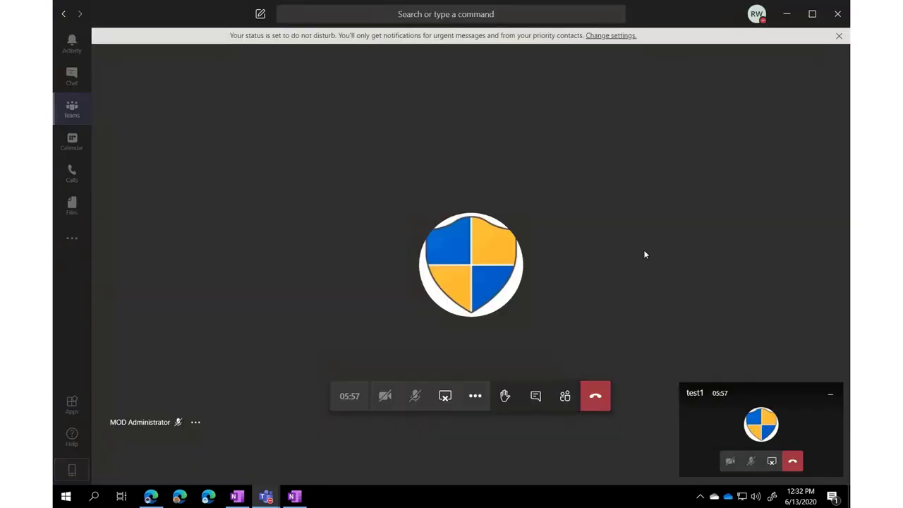
click(535, 396)
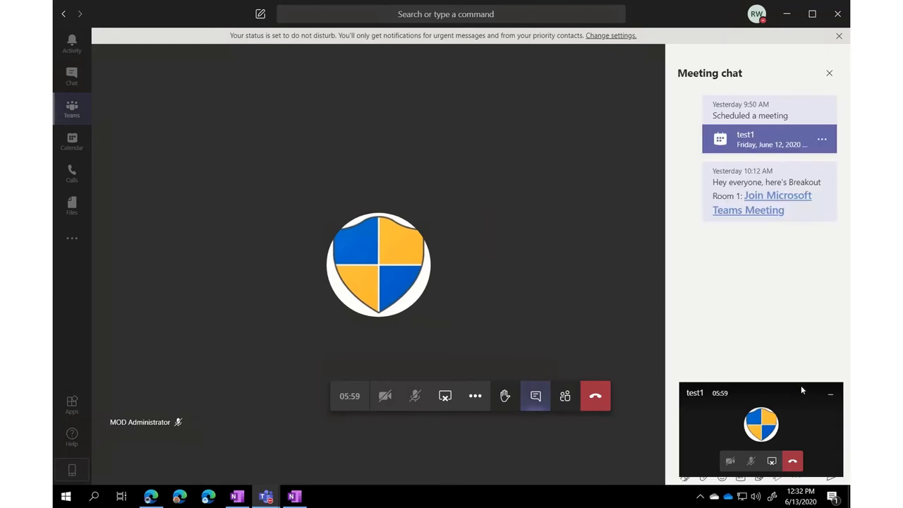
drag(784, 389, 261, 347)
Send a chat message 'onenote' hyperlinked to the copied test123 notebook link
click(715, 457)
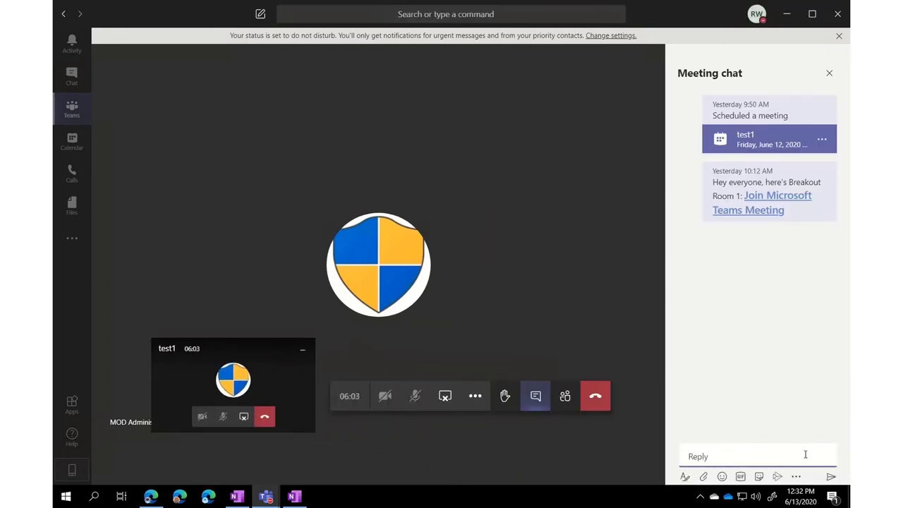
key(ctrl+v)
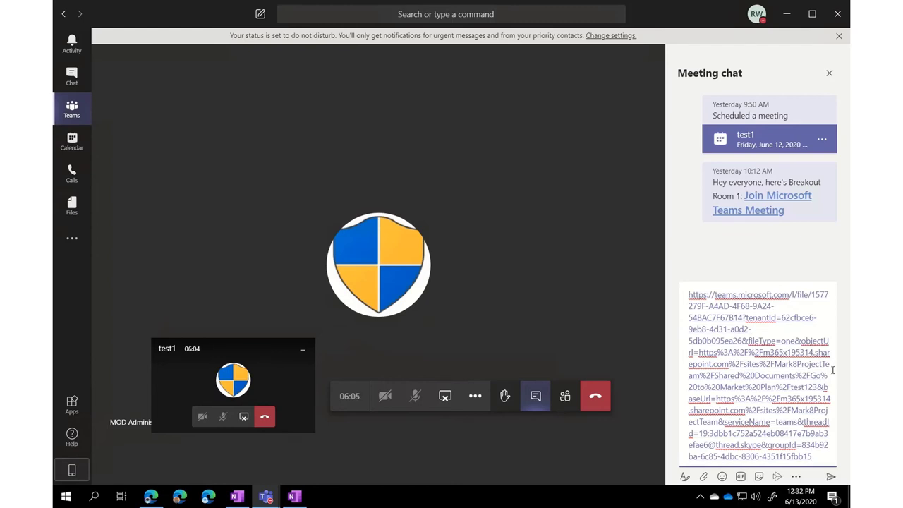
key(ctrl+z)
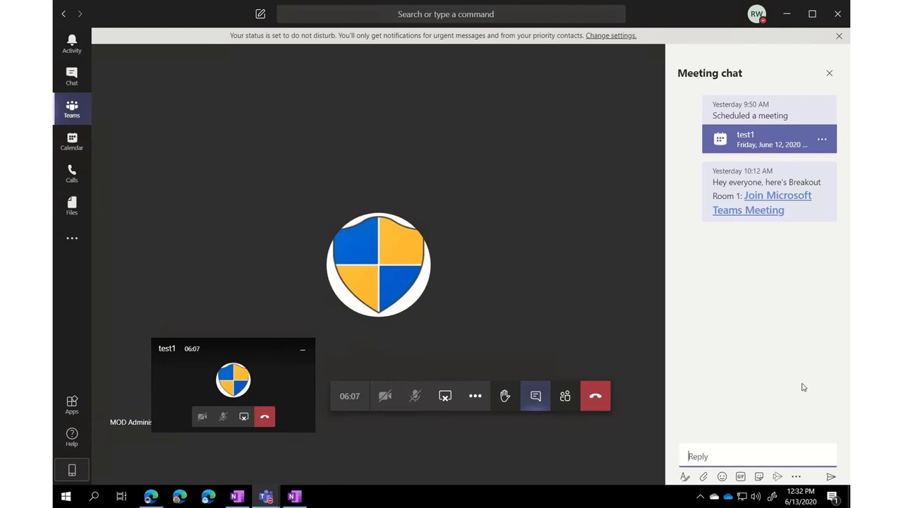
text(c)
key(ctrl+a)
key(ctrl+k)
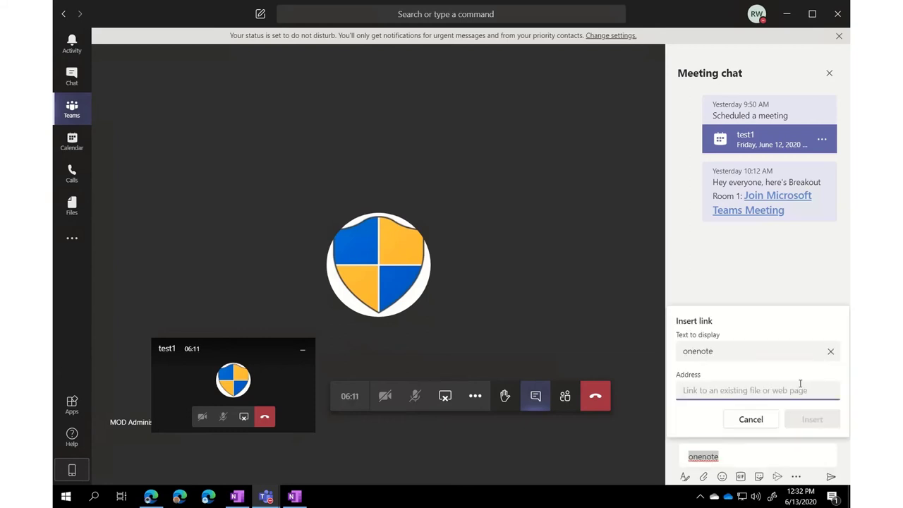
key(ctrl+v)
click(808, 420)
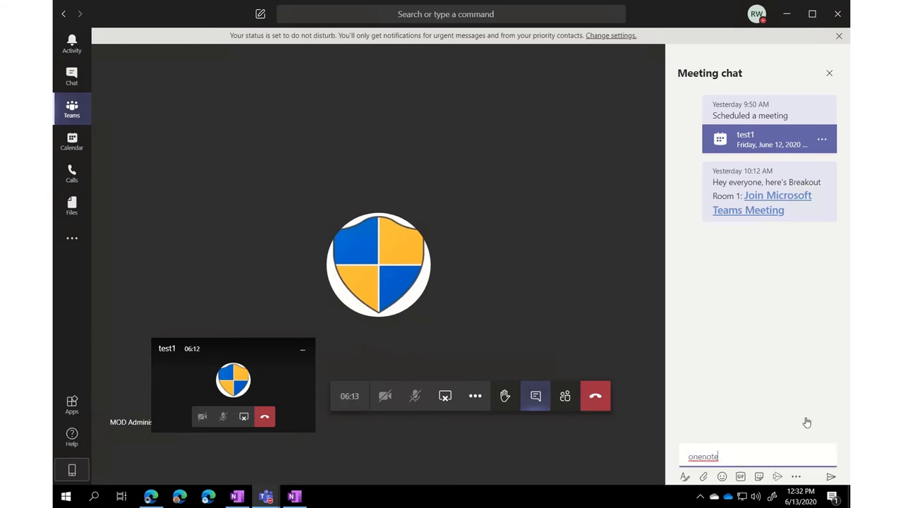
click(832, 477)
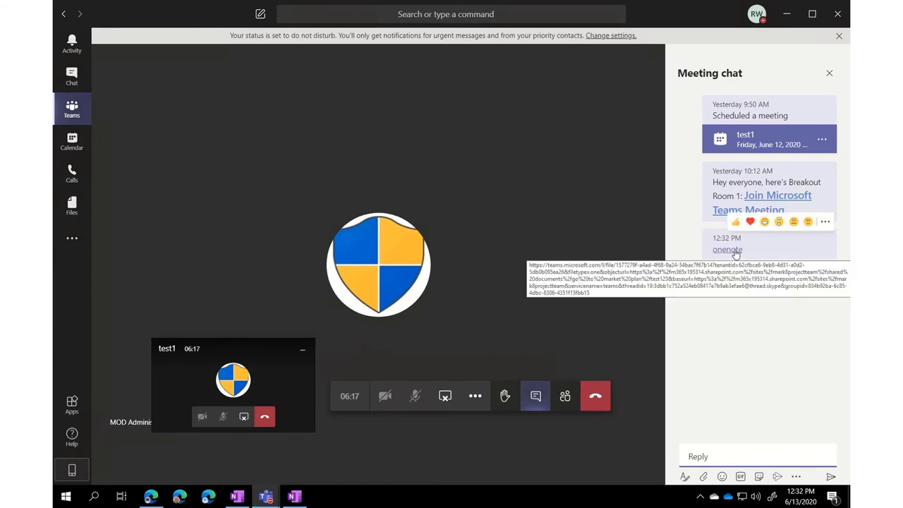
In the browser's Teams meeting, open the test123 notebook from the onenote link in the chat
click(152, 497)
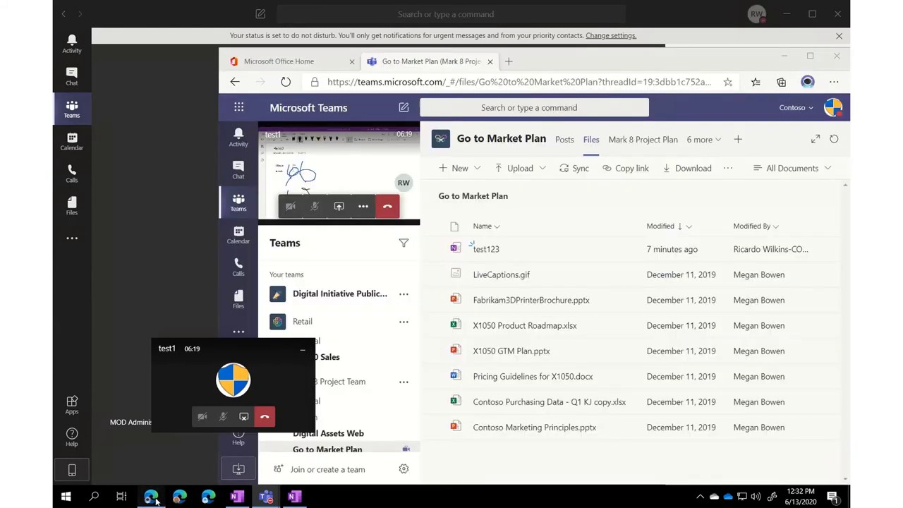
click(333, 165)
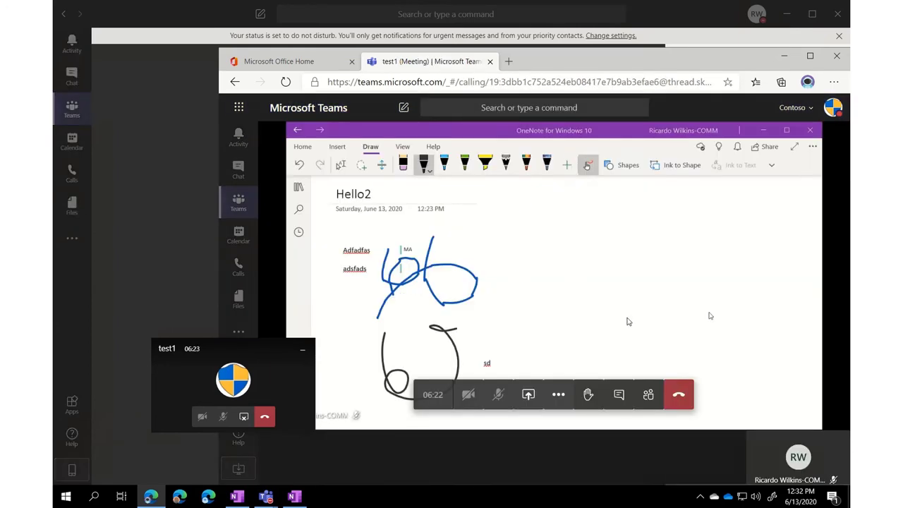
click(619, 395)
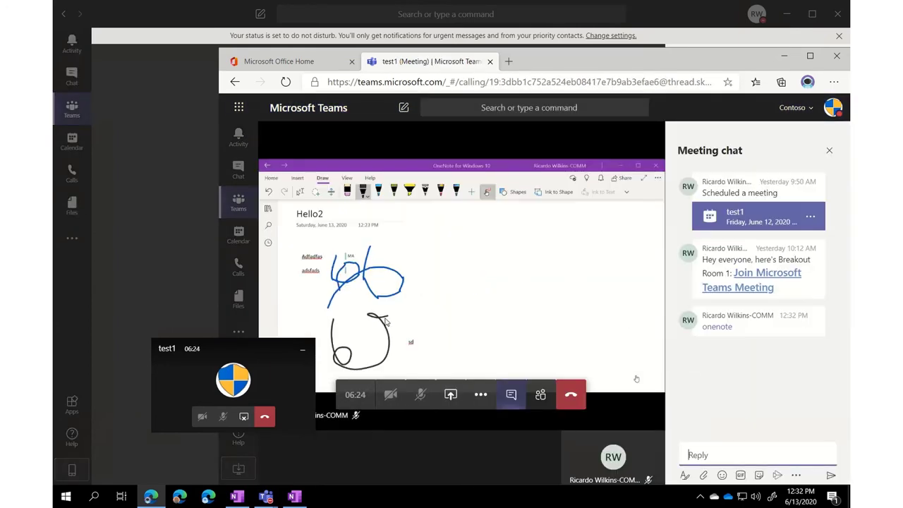
click(717, 326)
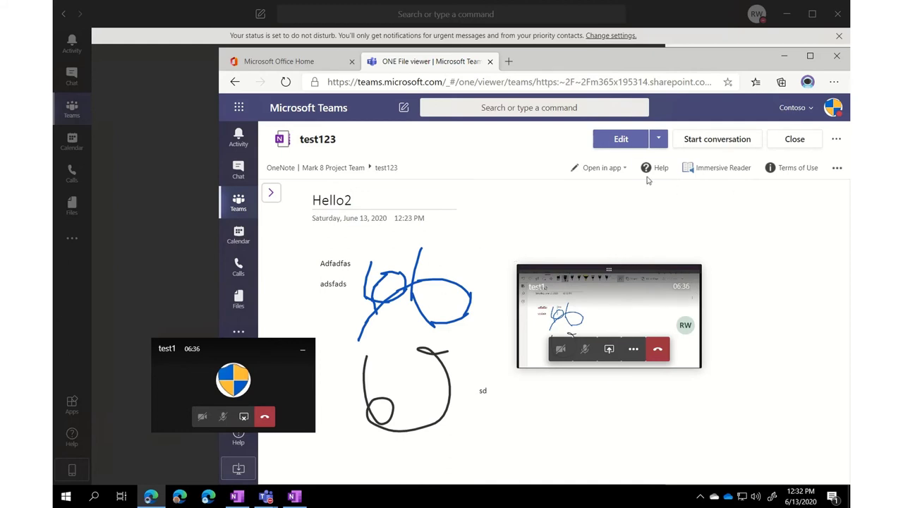
Put the Hello2 page of test123 into editing mode, then close the viewer back to the test1 meeting
click(621, 143)
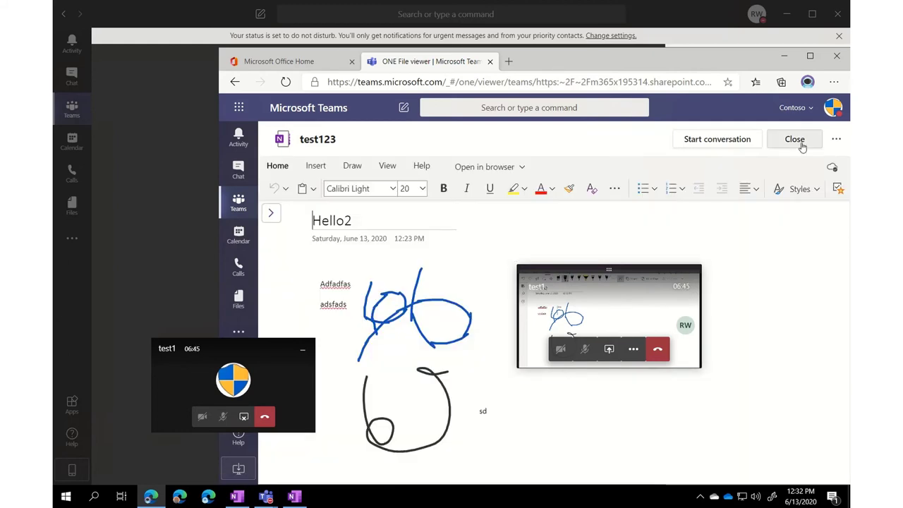
click(795, 139)
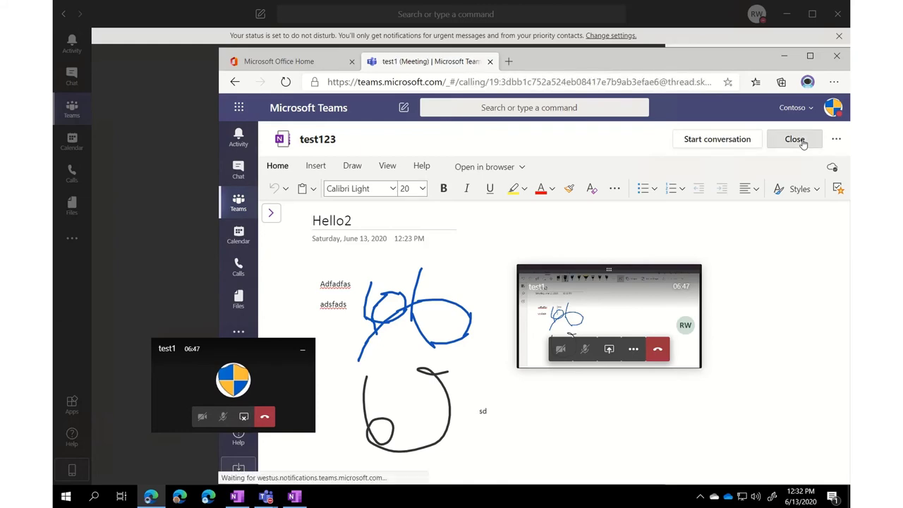